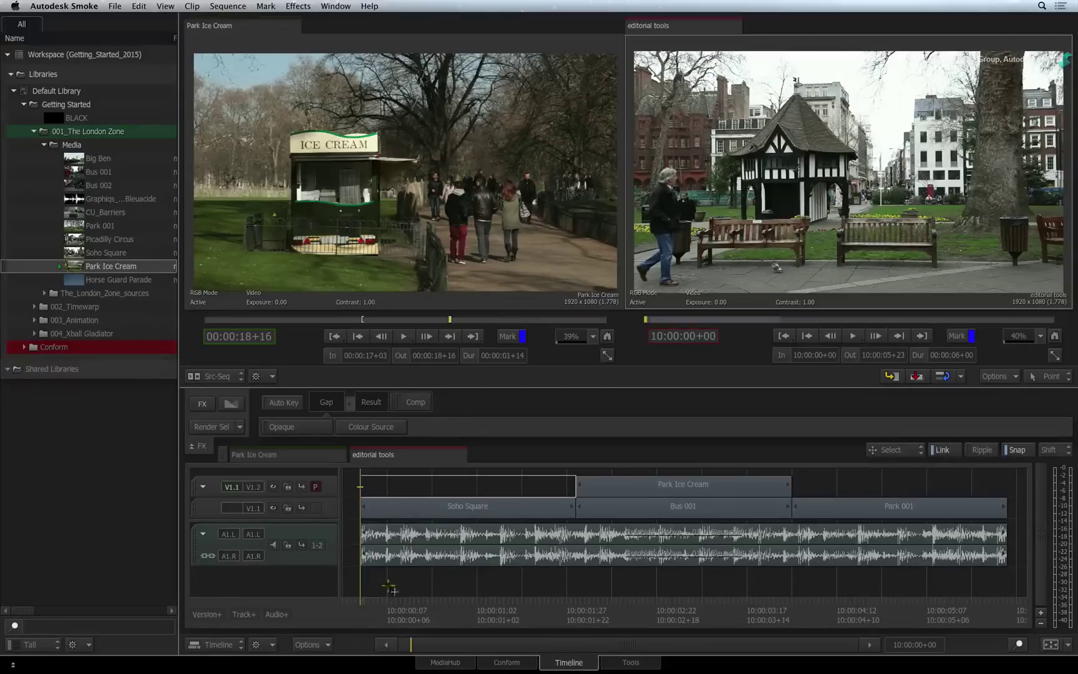
# Step: Splice the Park Ice Cream segment on track V1.2 at 10:00:02+09, and undo the splice
pyautogui.click(496, 580)
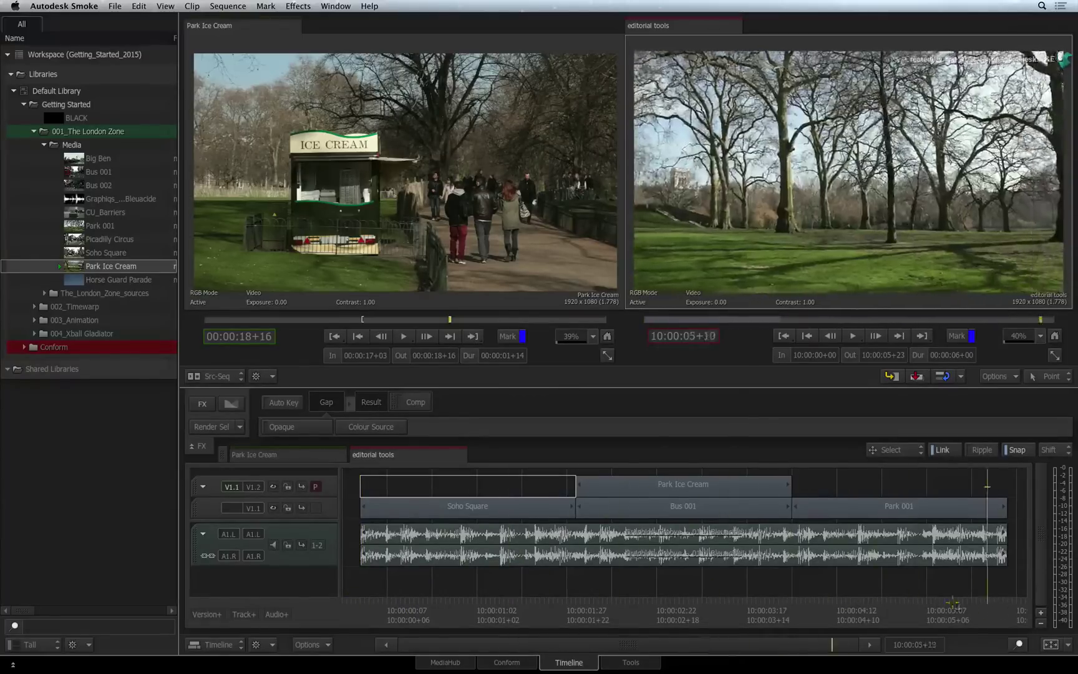
pyautogui.moveTo(713, 608); pyautogui.dragTo(612, 629)
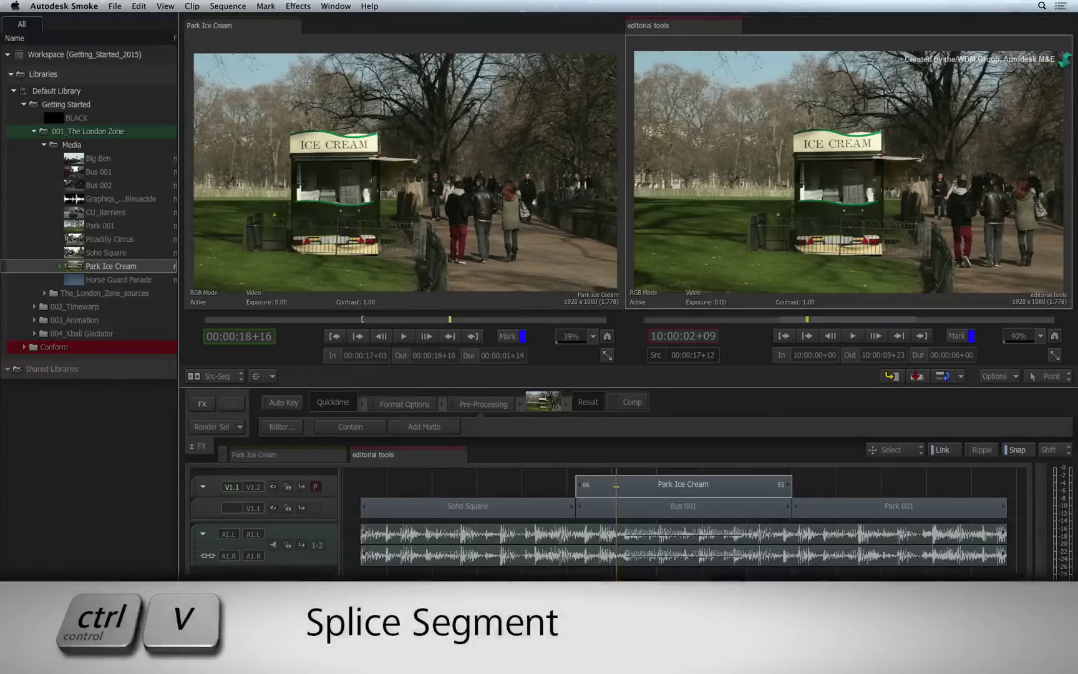
pyautogui.hotkey('ctrl', 'v')
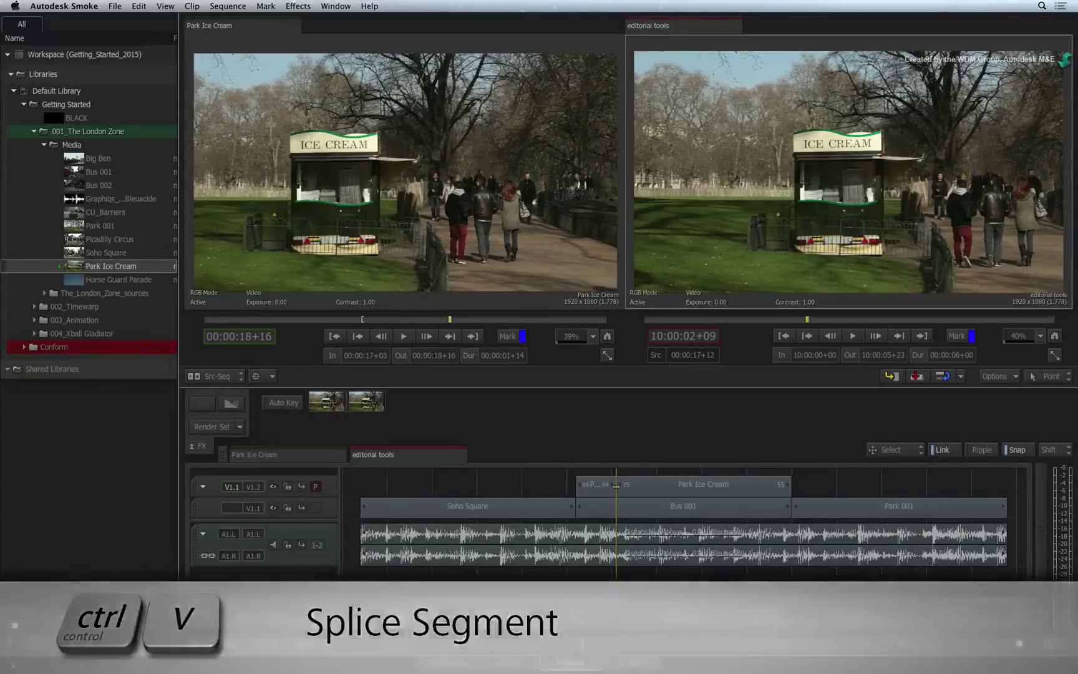
pyautogui.moveTo(617, 604); pyautogui.dragTo(643, 603)
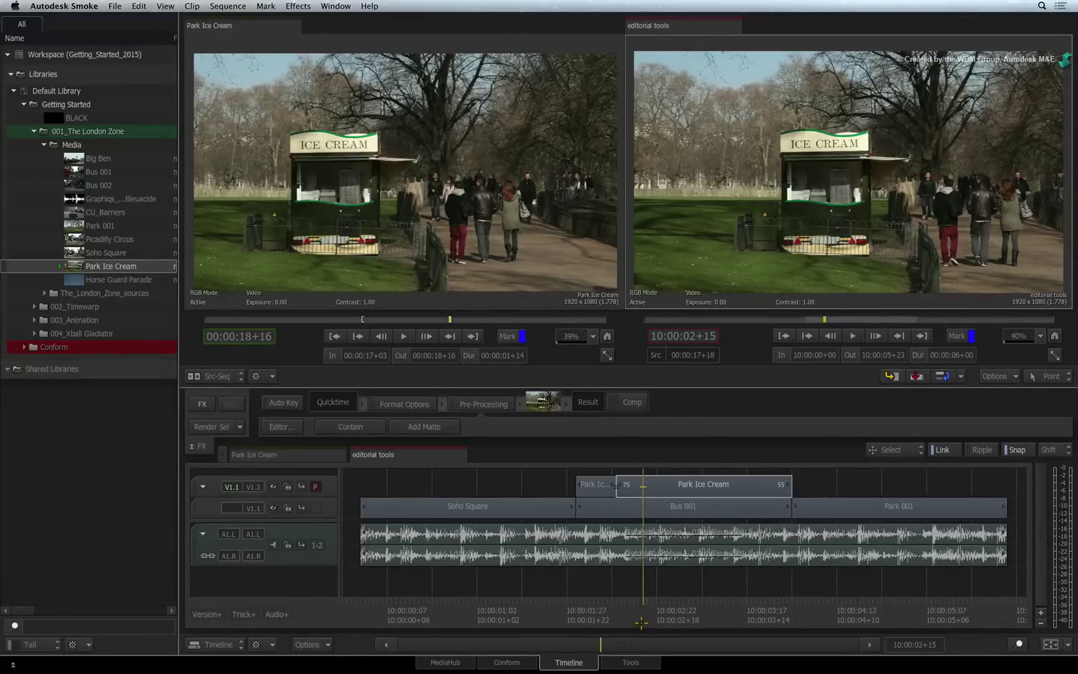
pyautogui.press('super+z')
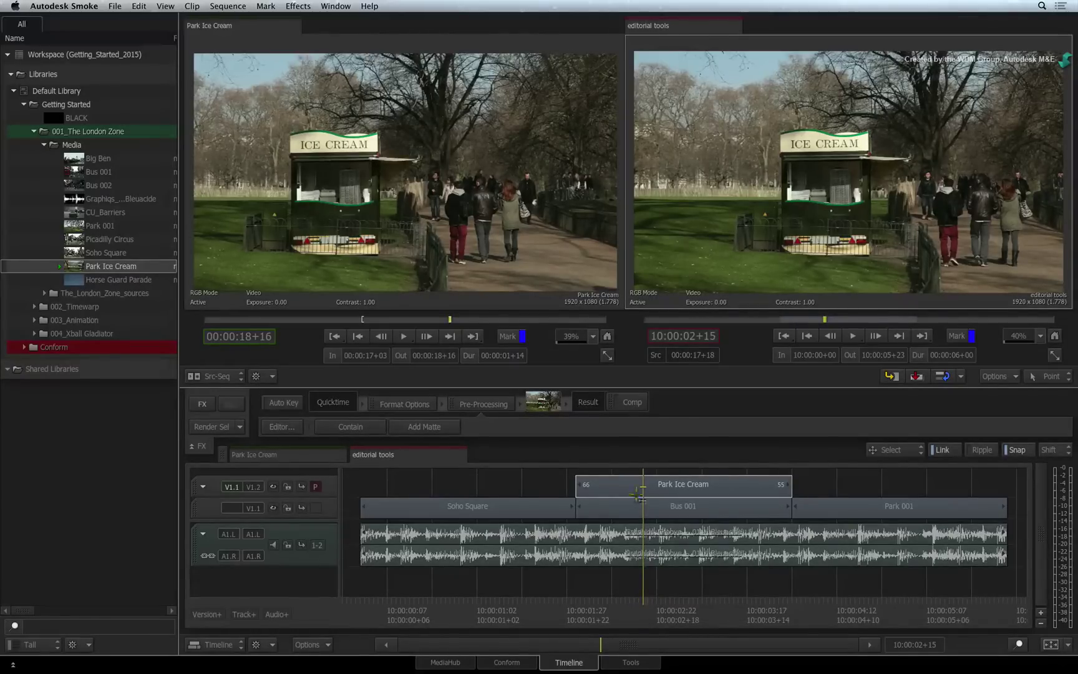
# Step: Splice the Soho Square, Bus 001 and Park 001 segments on the fly during playback from 10:00:00+06, and undo the cuts
pyautogui.moveTo(640, 489); pyautogui.dragTo(642, 516)
pyautogui.moveTo(640, 605); pyautogui.dragTo(400, 613)
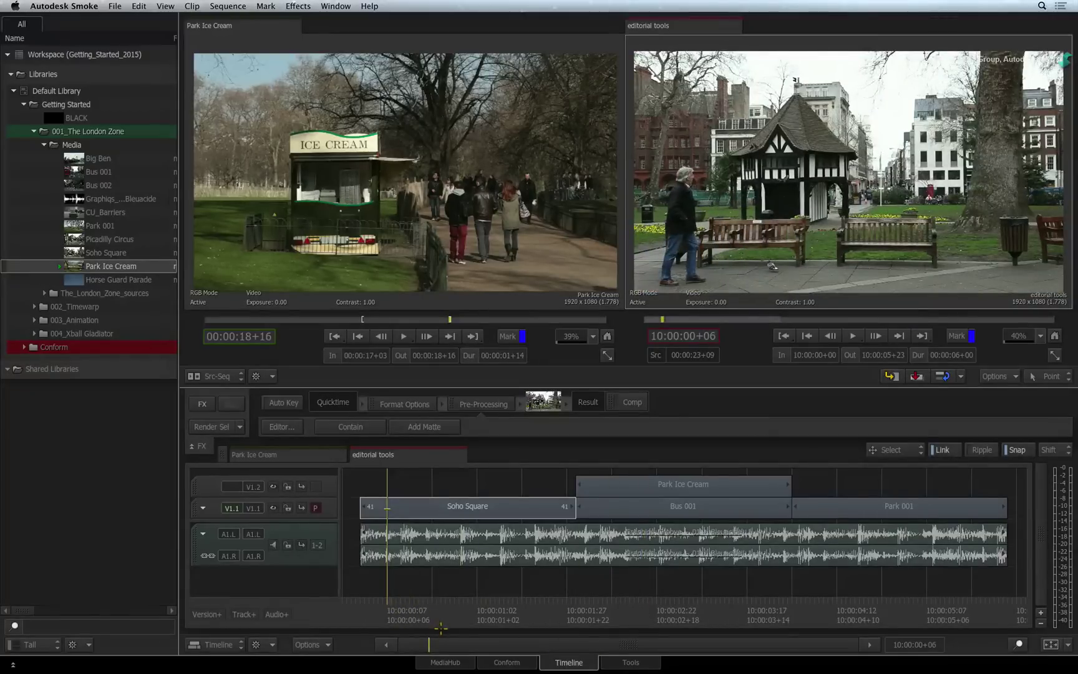
pyautogui.press('space')
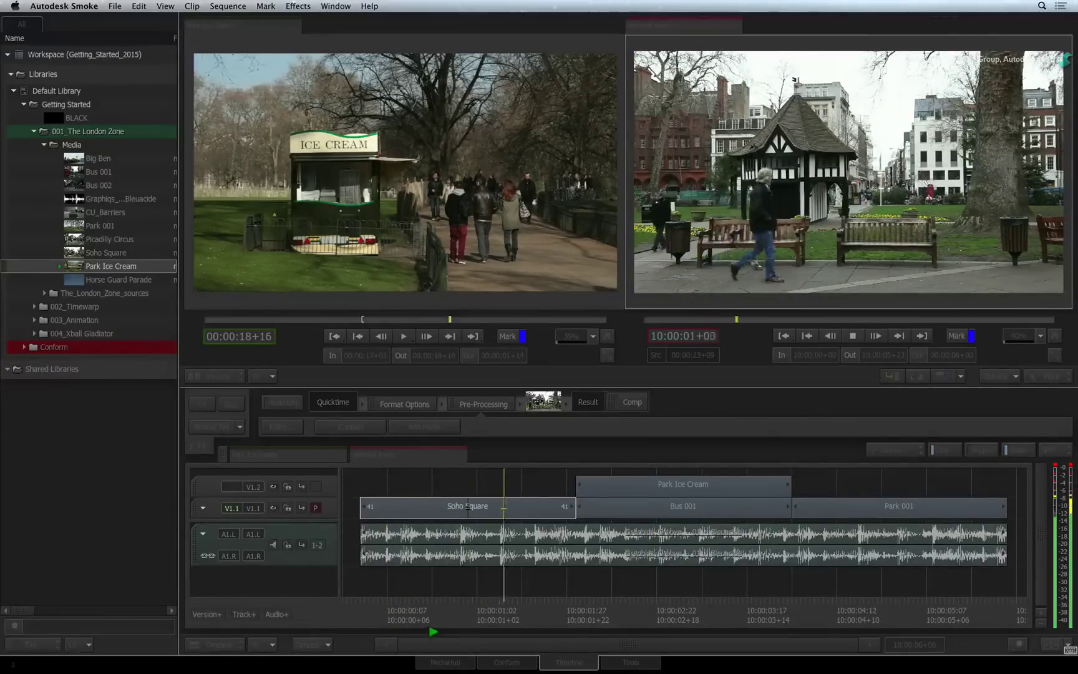
pyautogui.hotkey('ctrl', 'v')
pyautogui.hotkey('ctrl', 'v')
pyautogui.hotkey('ctrl', 'v')
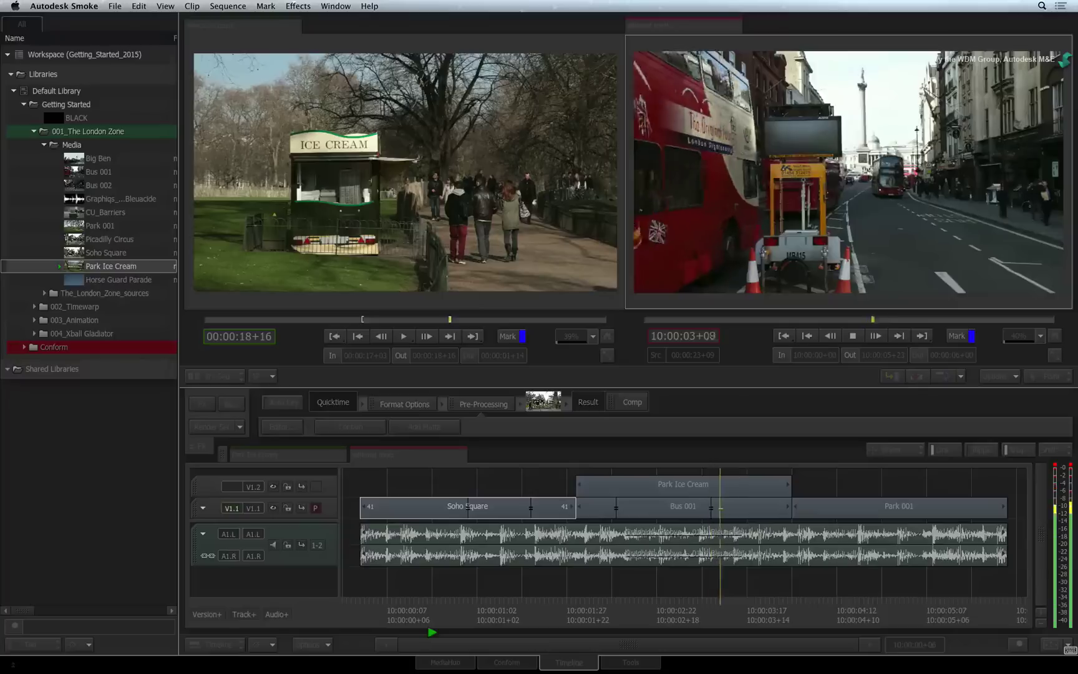
pyautogui.press('m')
pyautogui.press('m')
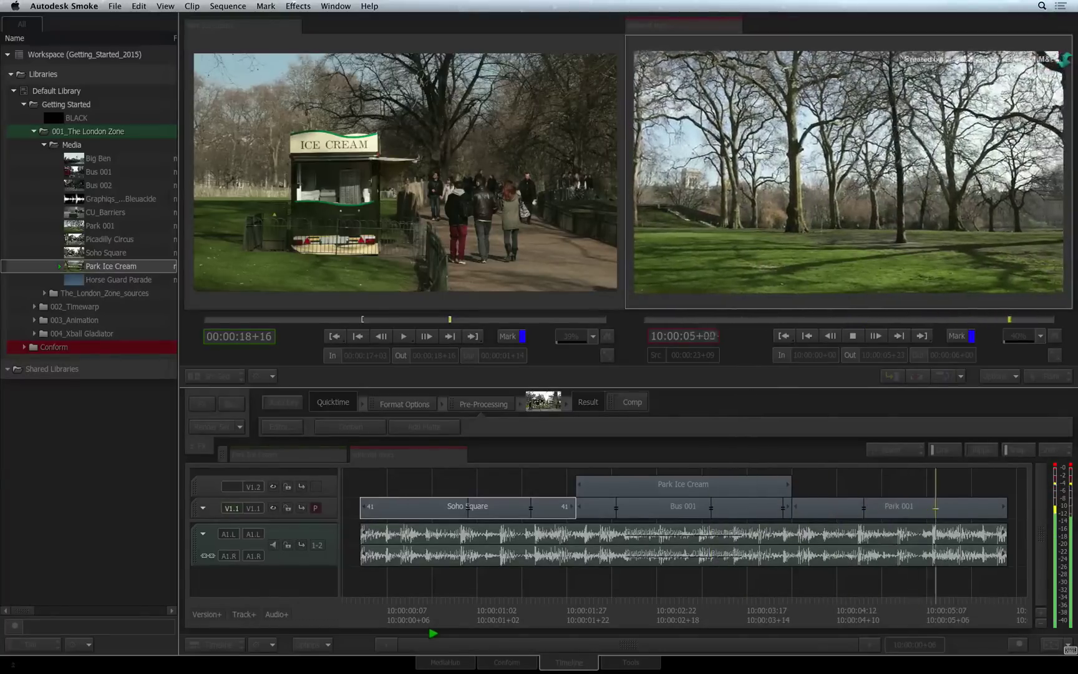
pyautogui.press('space')
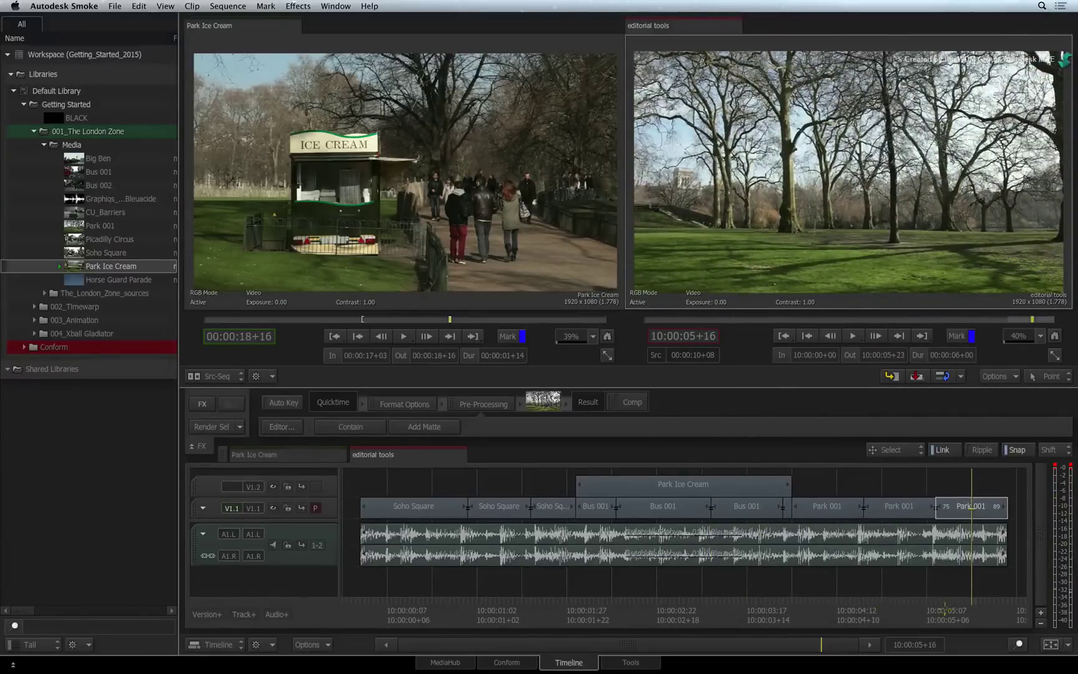
pyautogui.press('super+z')
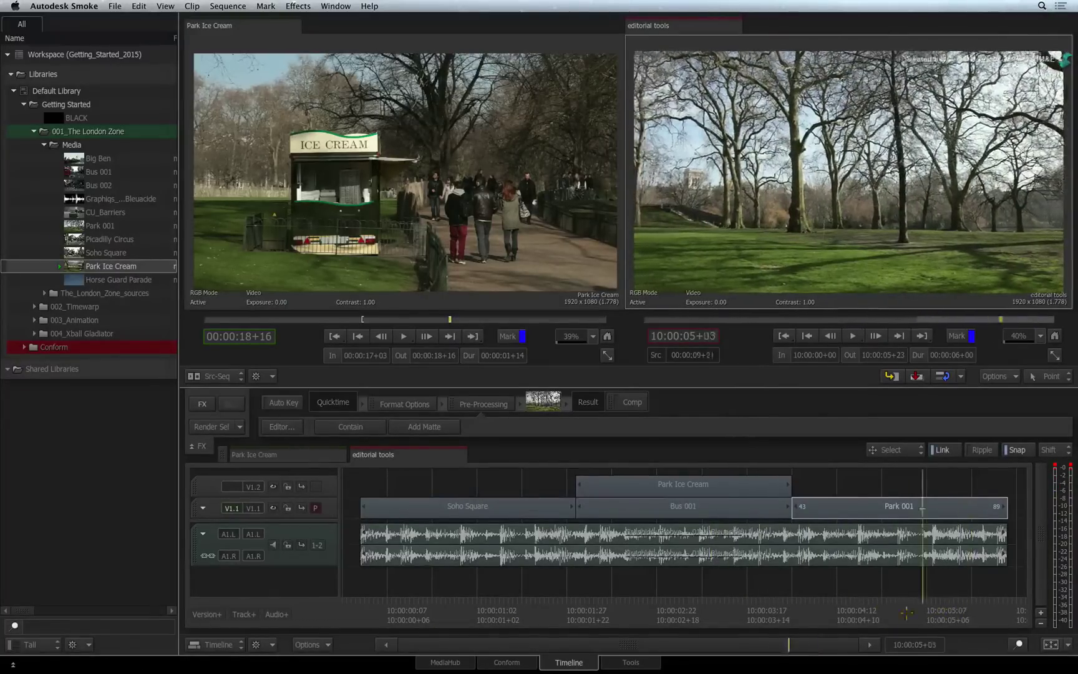
# Step: Splice all video and audio tracks at 10:00:02+09, and undo the cut
pyautogui.moveTo(906, 613); pyautogui.dragTo(622, 604)
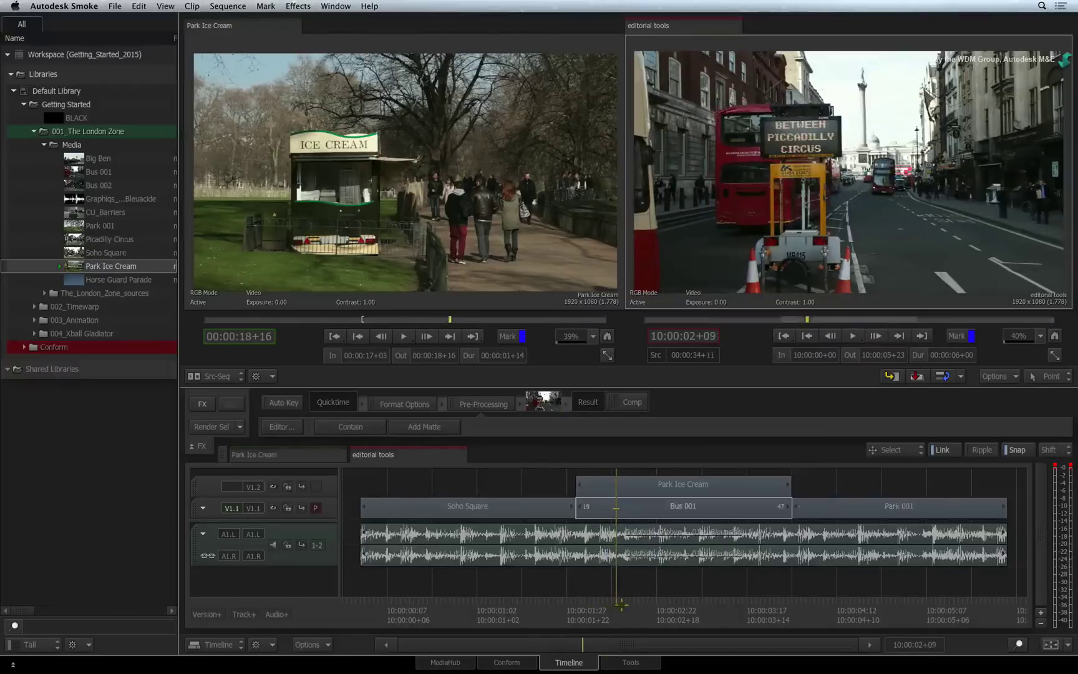
pyautogui.hotkey('ctrl', 'shift', 'v')
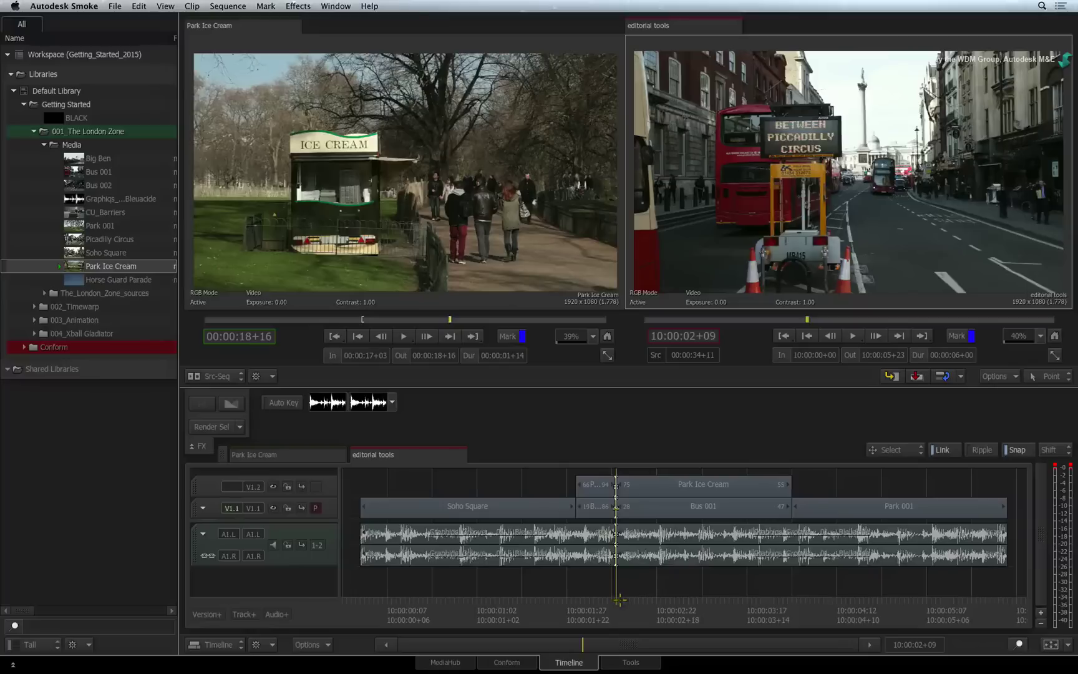
pyautogui.press('super+z')
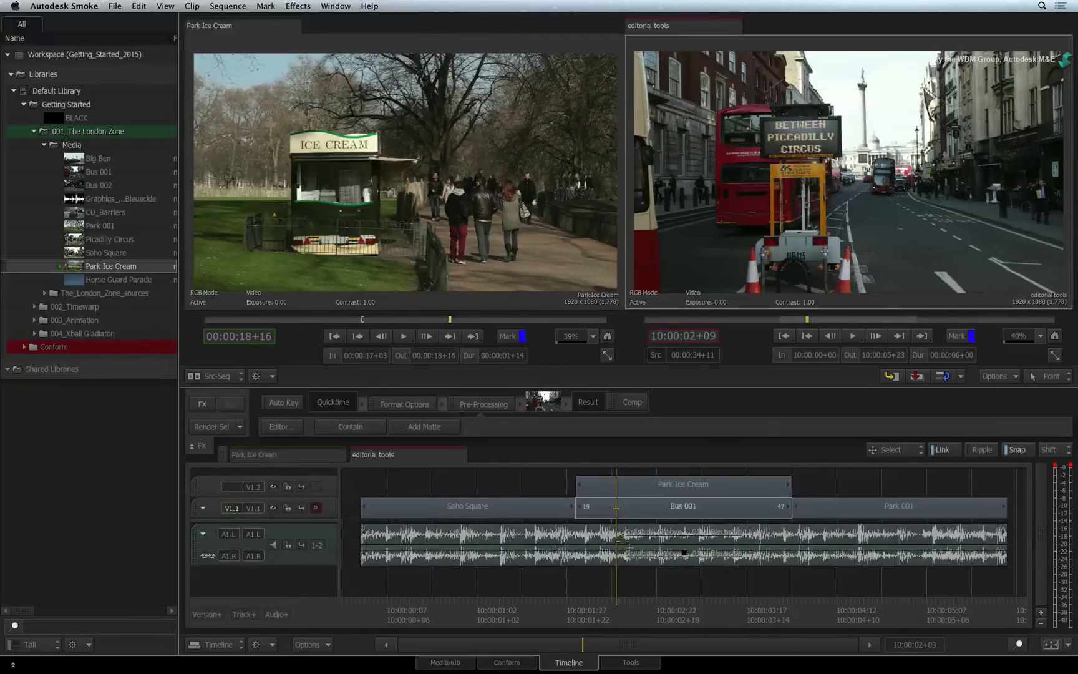
# Step: Splice all tracks at 10:00:02+09 with video track V1.1 locked, undo it, and unlock the track
pyautogui.click(612, 487)
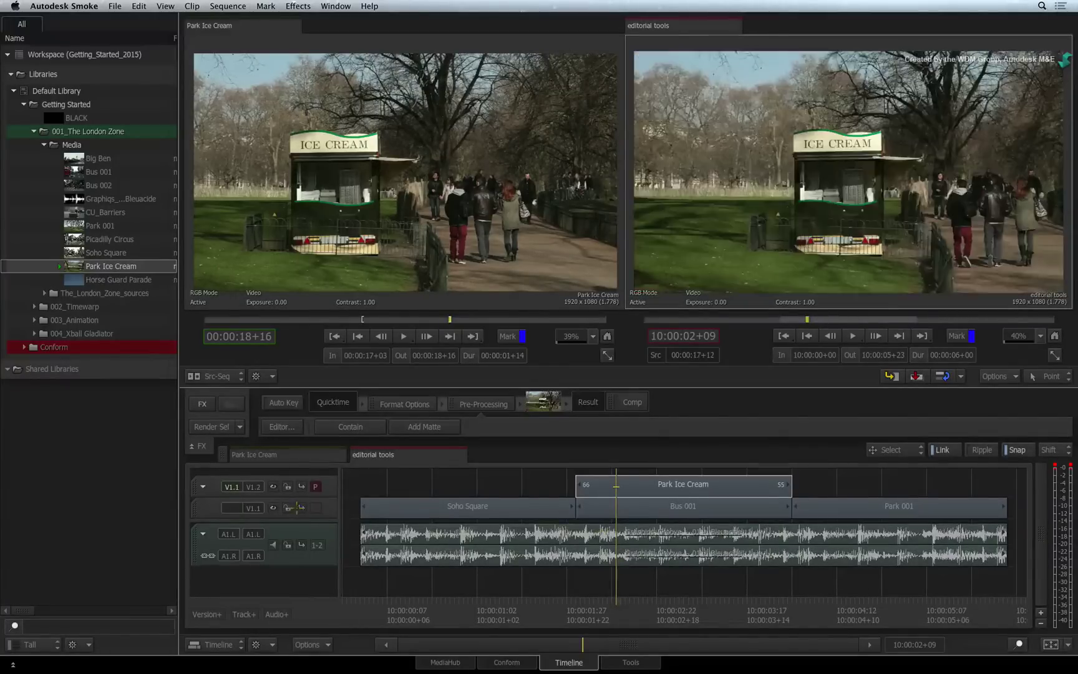
pyautogui.click(287, 507)
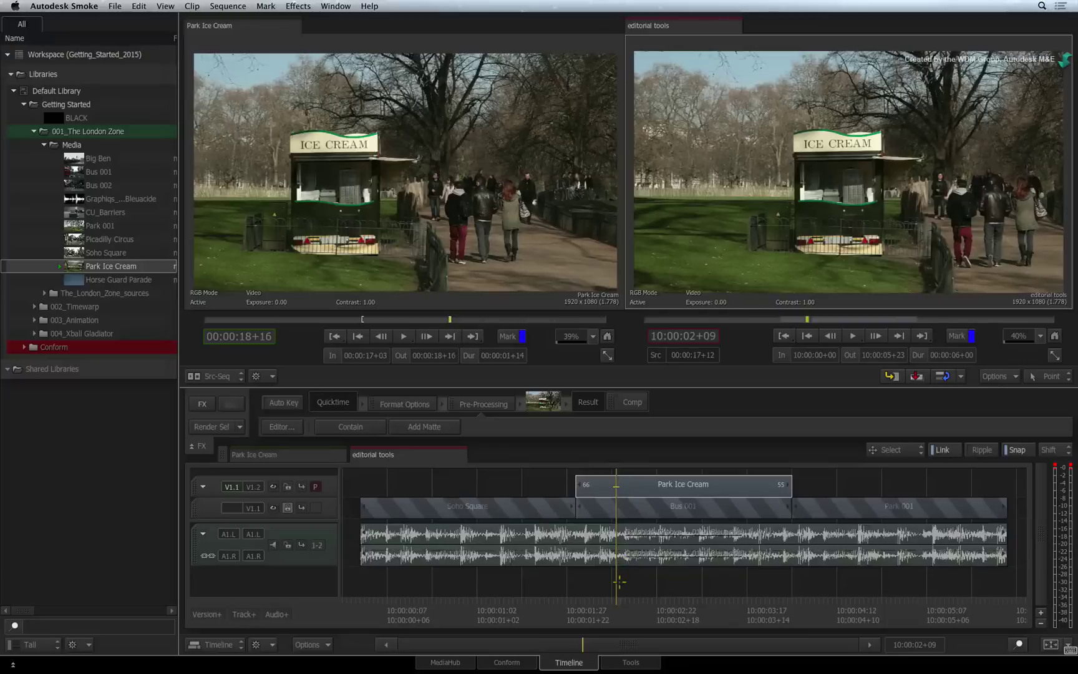
pyautogui.hotkey('ctrl', 'shift', 'v')
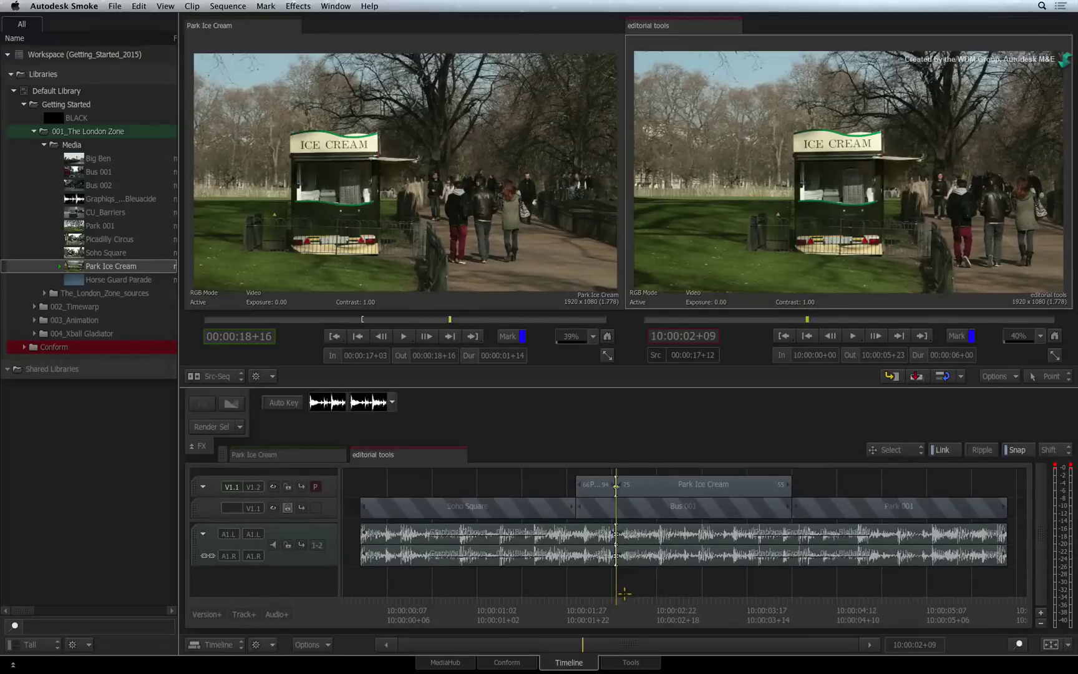
pyautogui.hotkey('ctrl', 'z')
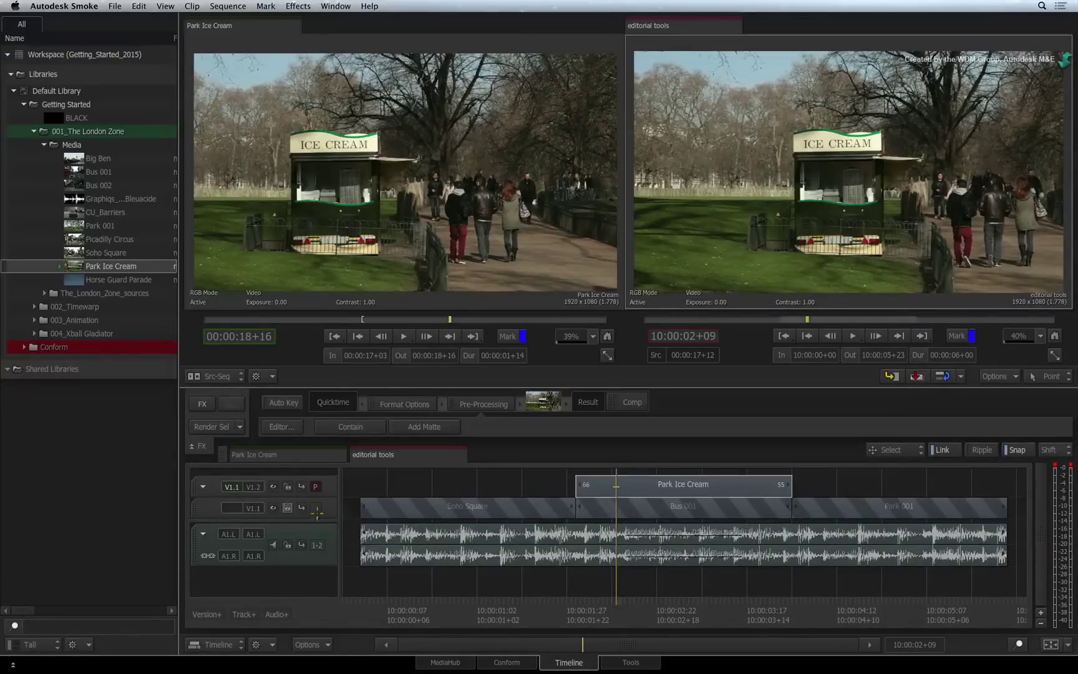
pyautogui.click(287, 508)
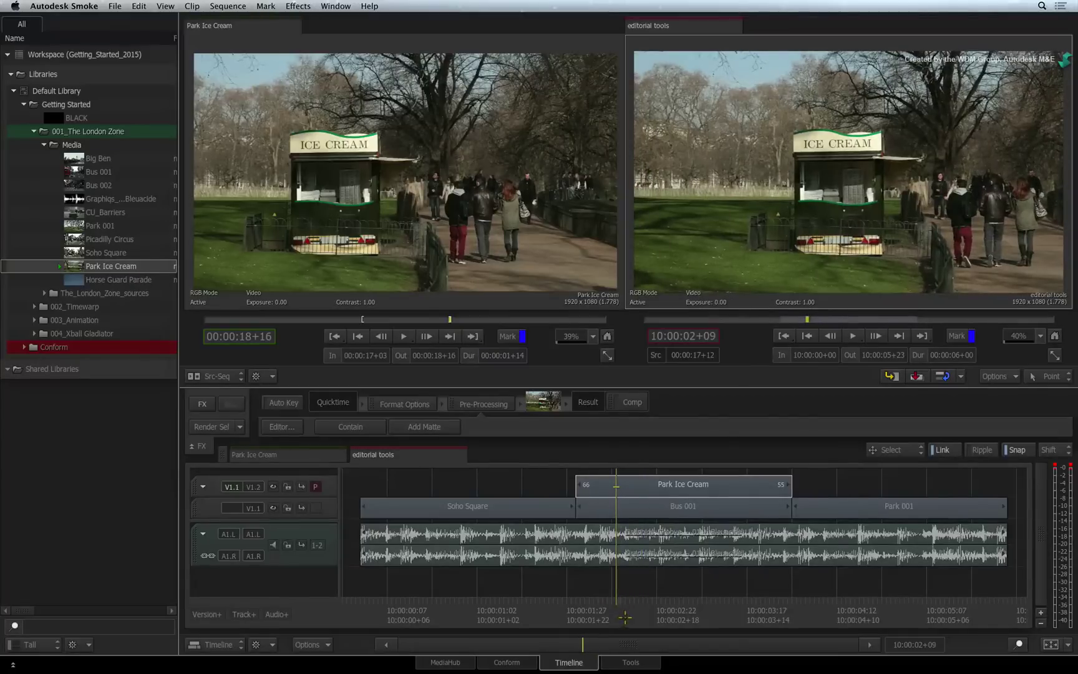
# Step: Mark an in point at 10:00:02+09 and an out point at 10:00:03+14, and remove both marks
pyautogui.press('i')
pyautogui.moveTo(629, 602)
pyautogui.mouseDown()
pyautogui.moveTo(748, 585)
pyautogui.moveTo(736, 601)
pyautogui.moveTo(631, 596)
pyautogui.mouseUp()
pyautogui.press('o')
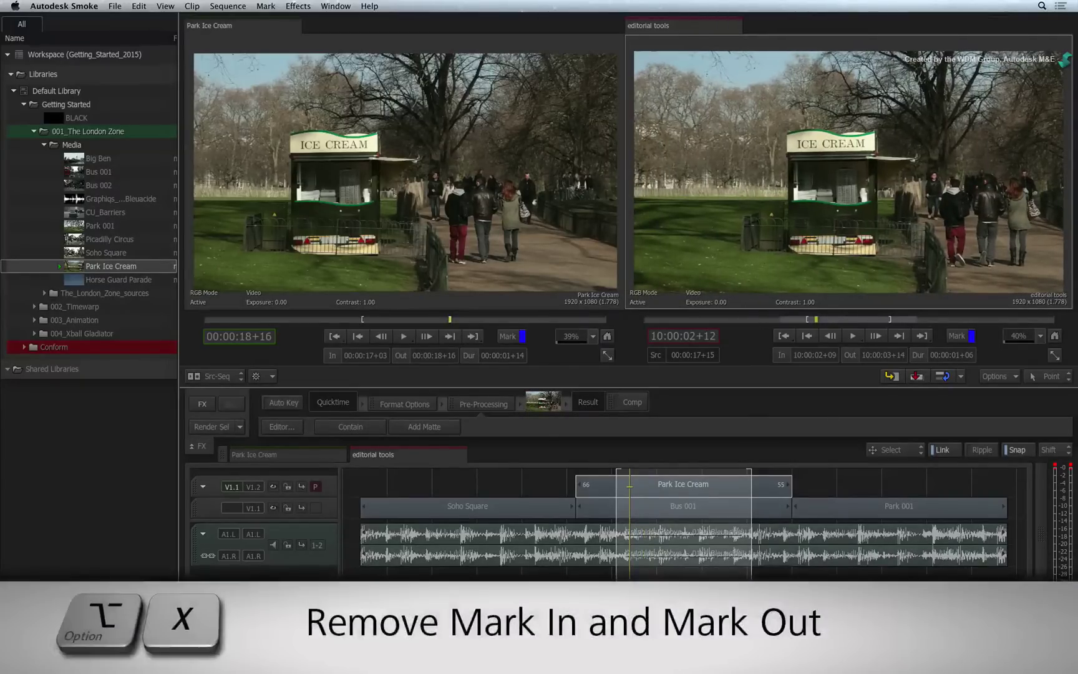
pyautogui.hotkey('alt', 'x')
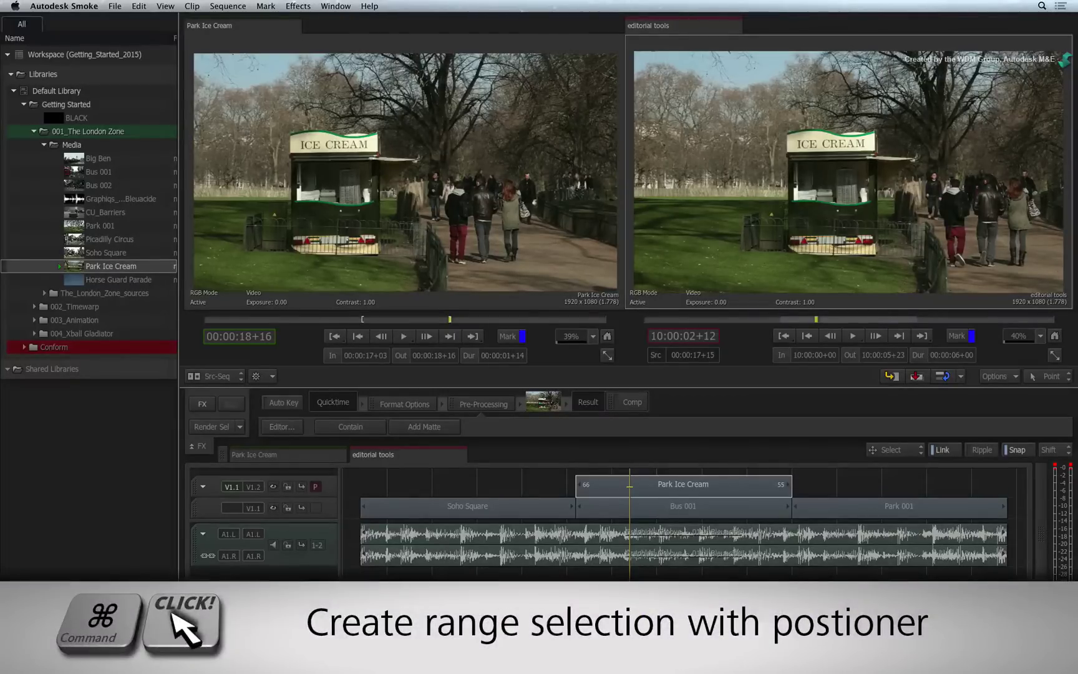
# Step: Range-select all tracks from 10:00:02+12 to 10:00:03+16 with the positioner, and select a second range from there to 10:00:04+19
pyautogui.moveTo(630, 614); pyautogui.dragTo(756, 614)
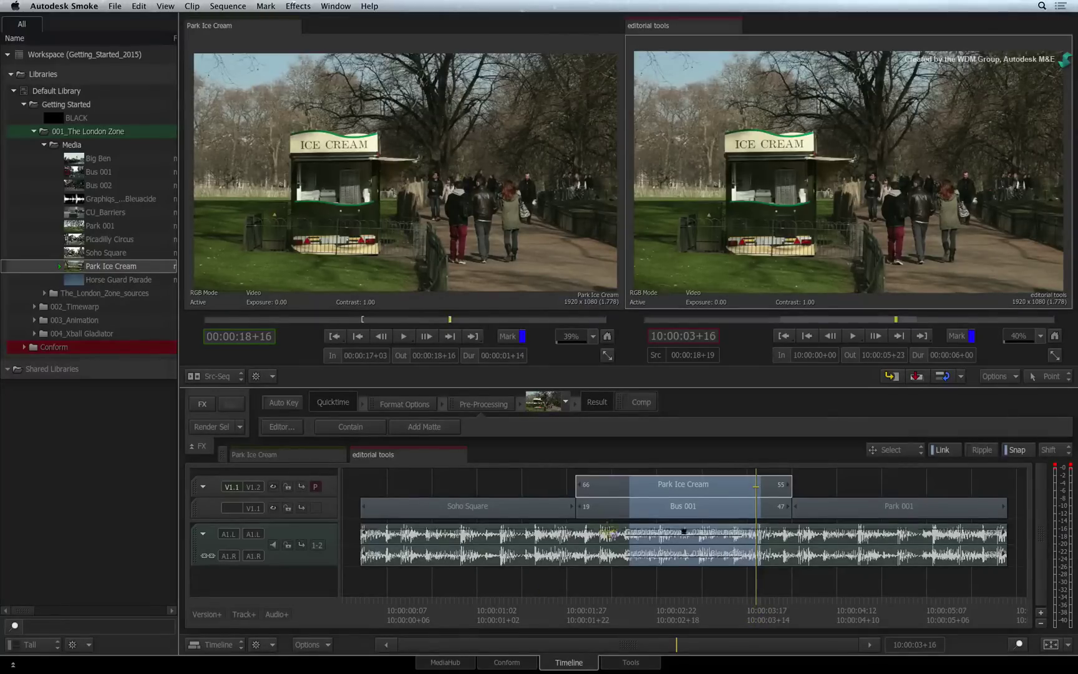
pyautogui.click(875, 614)
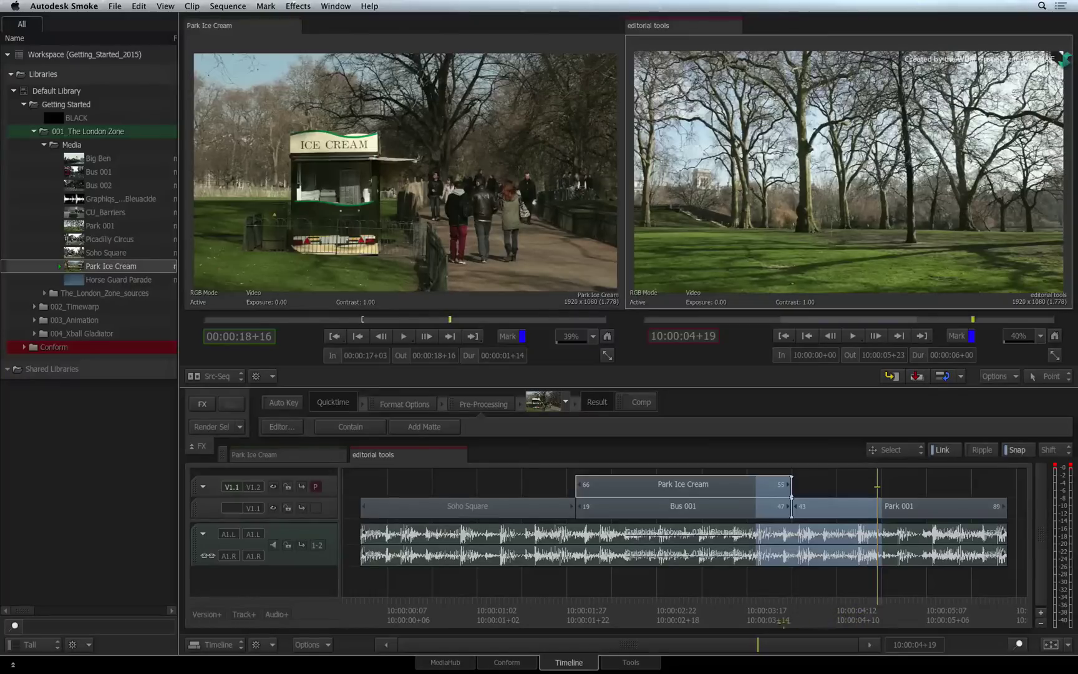
pyautogui.moveTo(624, 610); pyautogui.dragTo(526, 611)
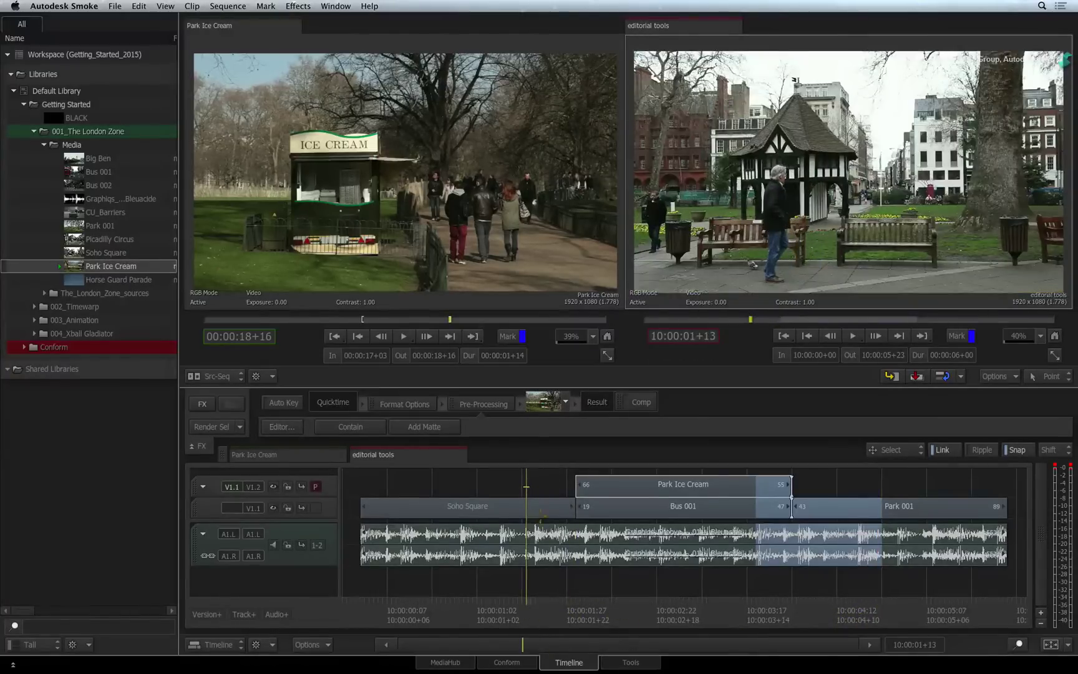
# Step: Select the Soho Square, Bus 001 and Park Ice Cream segments together
pyautogui.click(545, 509)
pyautogui.keyDown('super'); pyautogui.click(611, 510); pyautogui.keyUp('super')
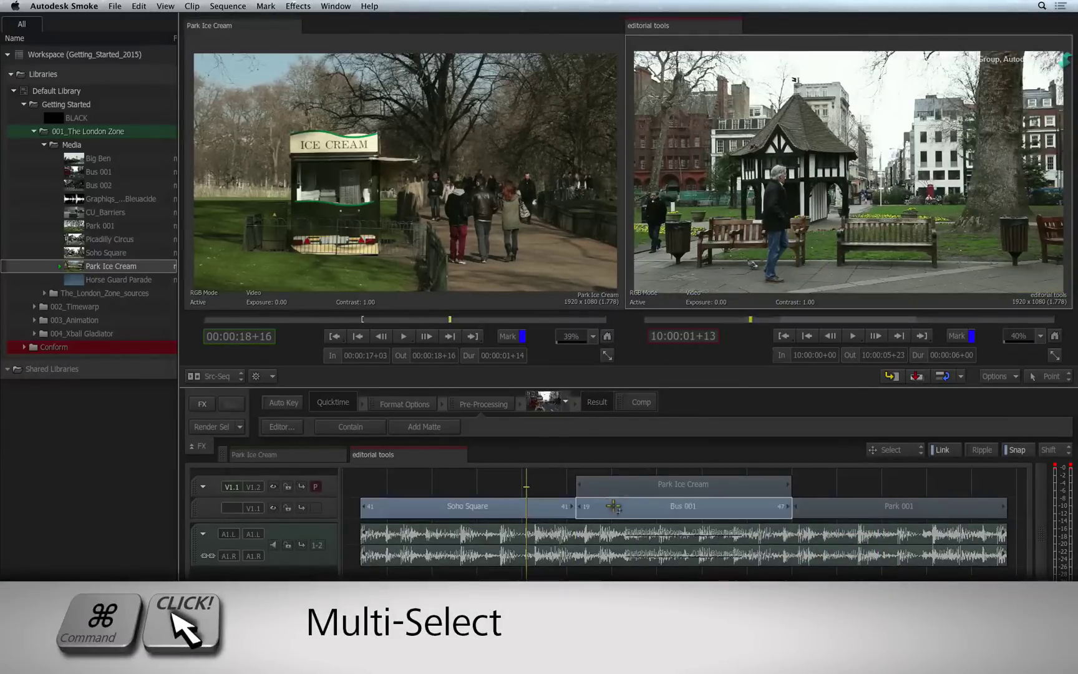
pyautogui.keyDown('super'); pyautogui.click(621, 493); pyautogui.keyUp('super')
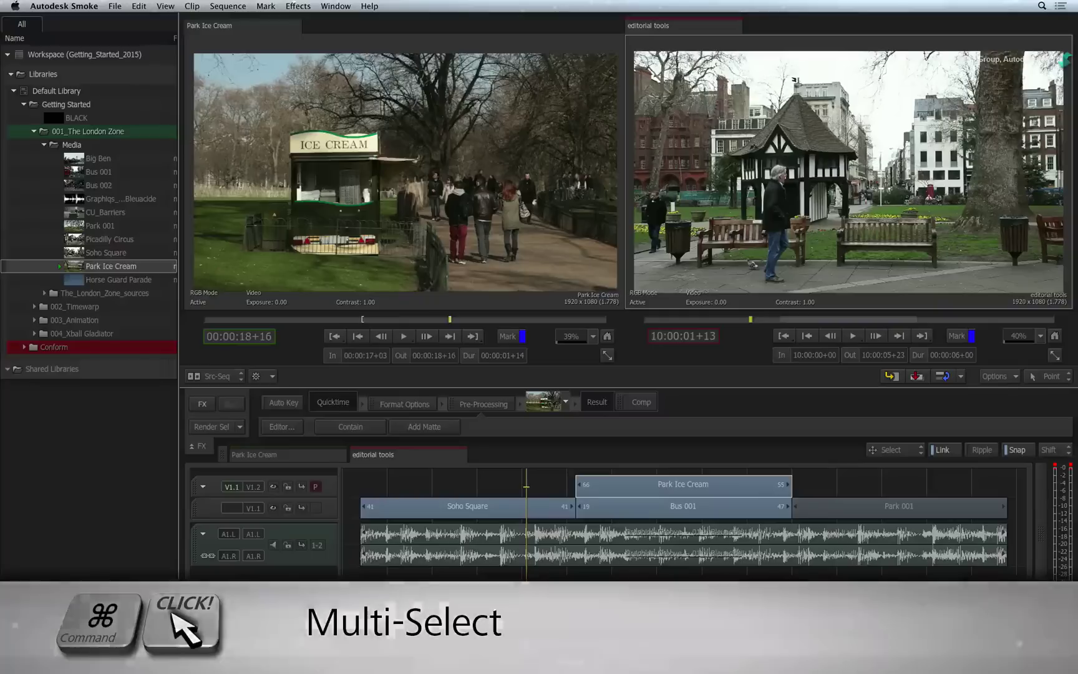
# Step: Lift the Bus 001 and Park Ice Cream segments out of the sequence, leaving a gap, and undo the deletion
pyautogui.click(655, 513)
pyautogui.keyDown('super'); pyautogui.click(655, 496); pyautogui.keyUp('super')
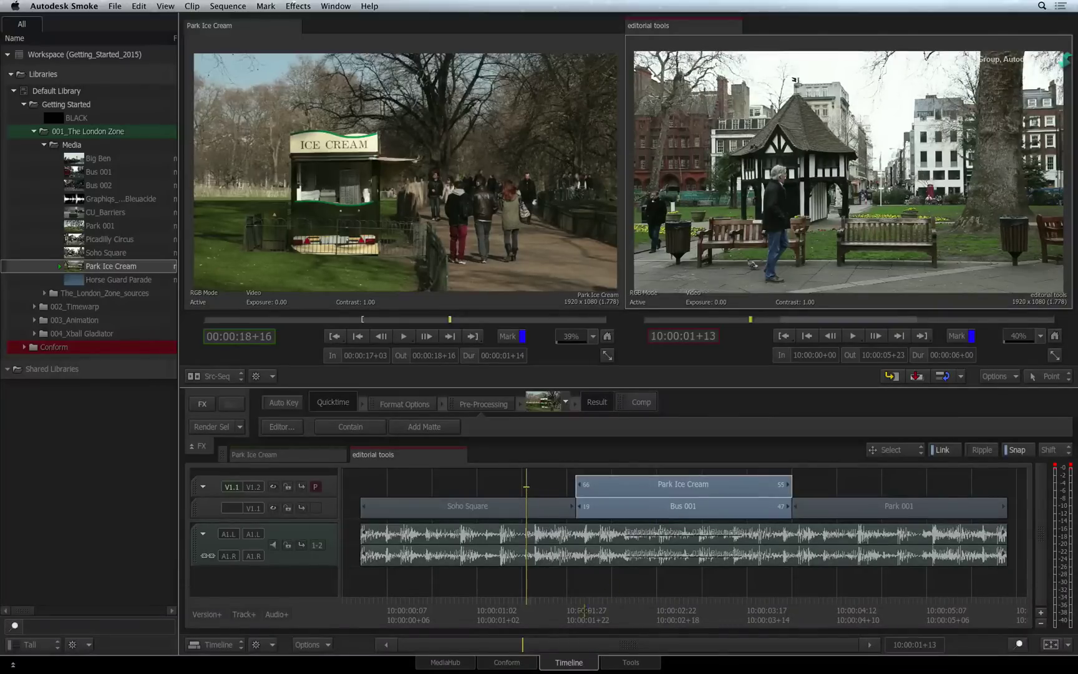
pyautogui.moveTo(578, 611)
pyautogui.mouseDown()
pyautogui.moveTo(587, 609)
pyautogui.moveTo(576, 610)
pyautogui.mouseUp()
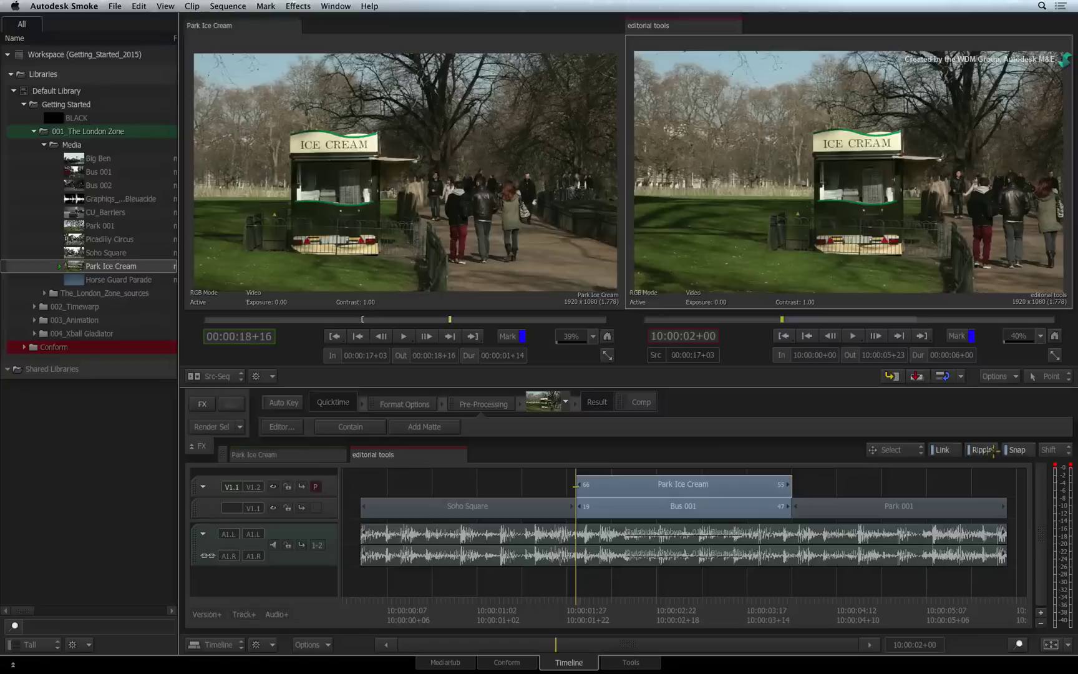
pyautogui.press('Delete')
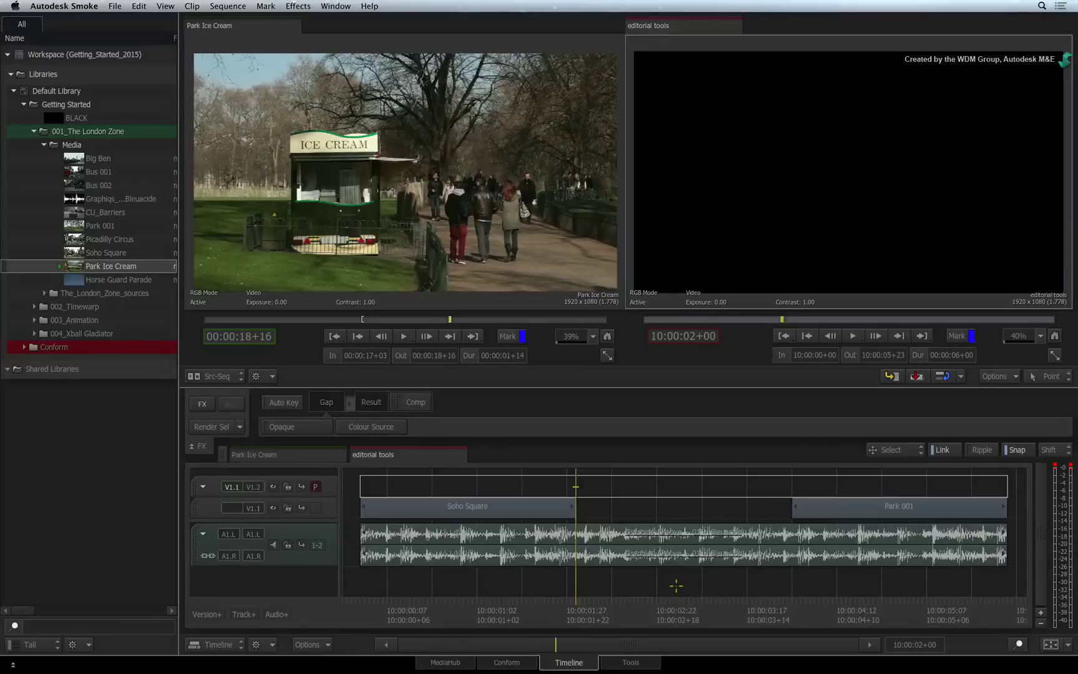
pyautogui.press('super+z')
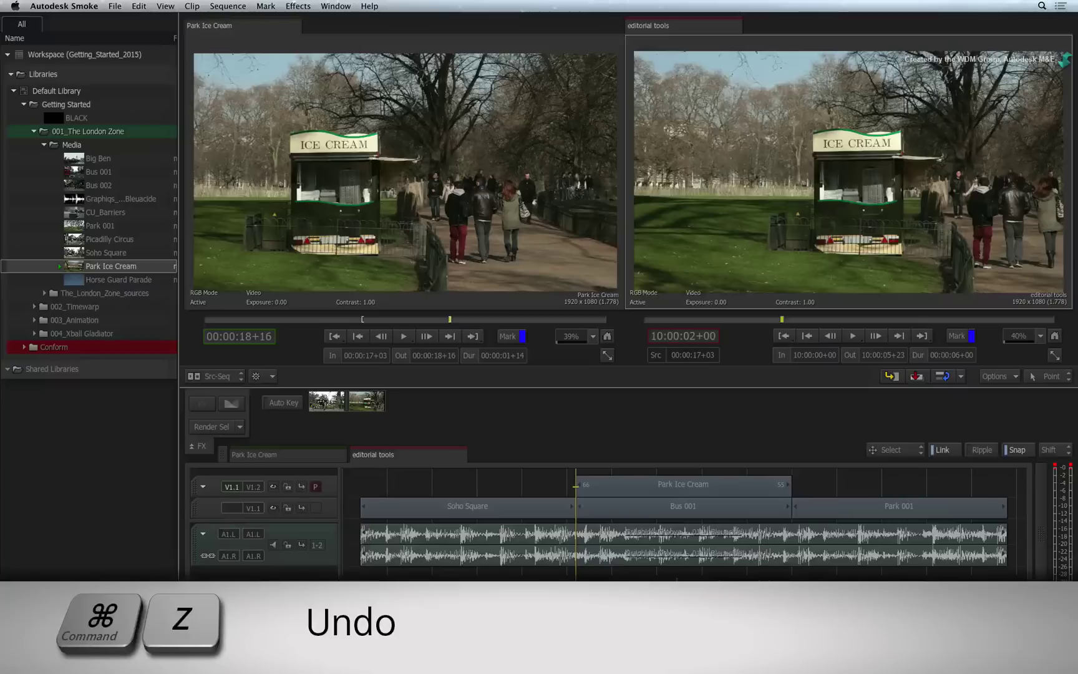
# Step: Extract the Bus 001 and Park Ice Cream segments so the gap closes, and undo the extraction
pyautogui.click(643, 510)
pyautogui.keyDown('super'); pyautogui.click(642, 491); pyautogui.keyUp('super')
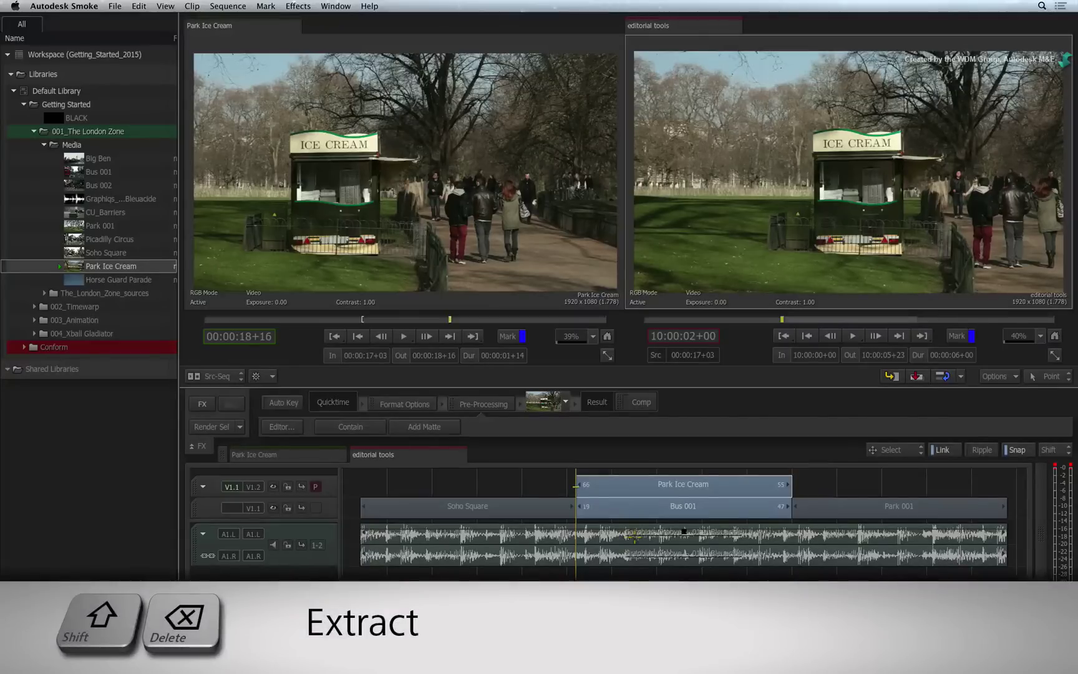
pyautogui.hotkey('shift', 'Delete')
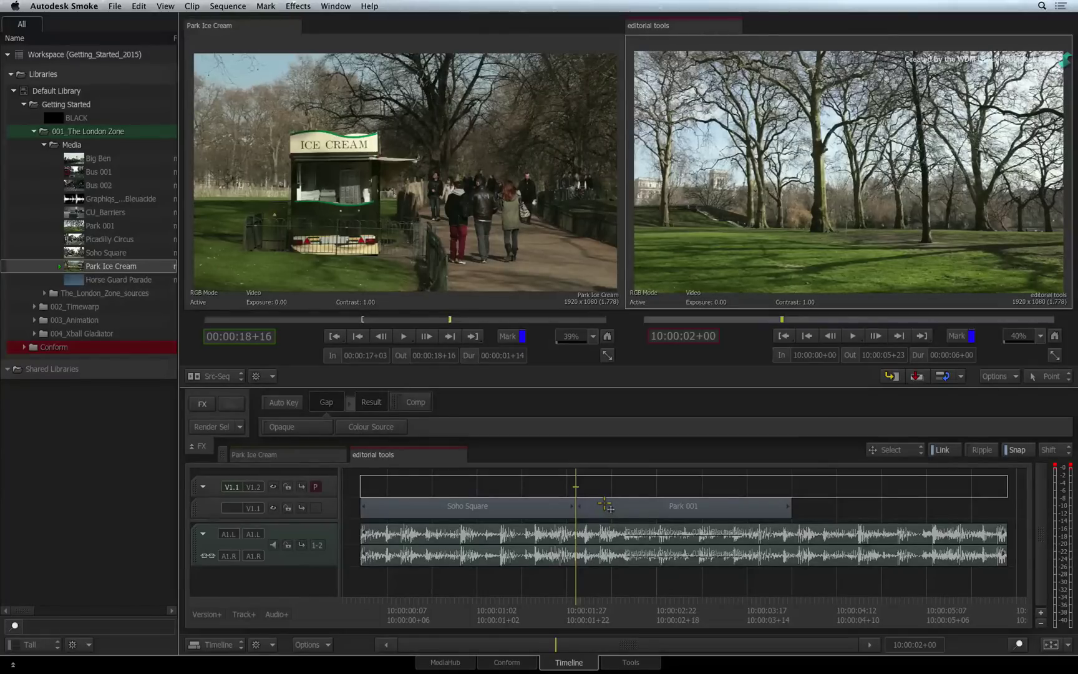
pyautogui.press('super+z')
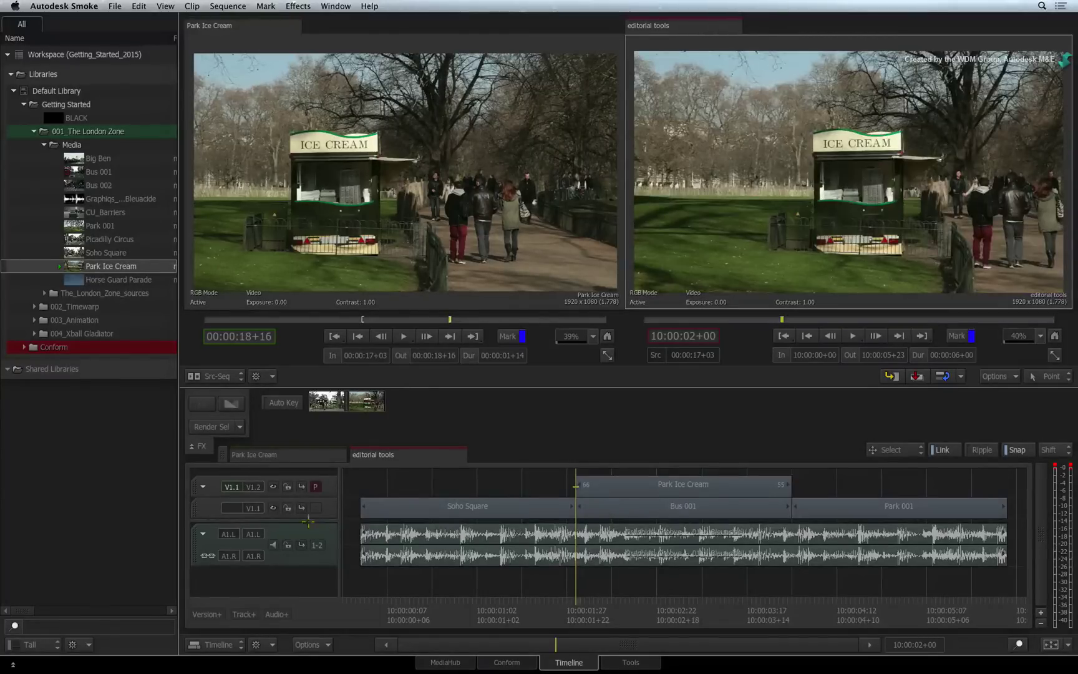
# Step: Lock video track V1.1 and unlock it again
pyautogui.click(289, 507)
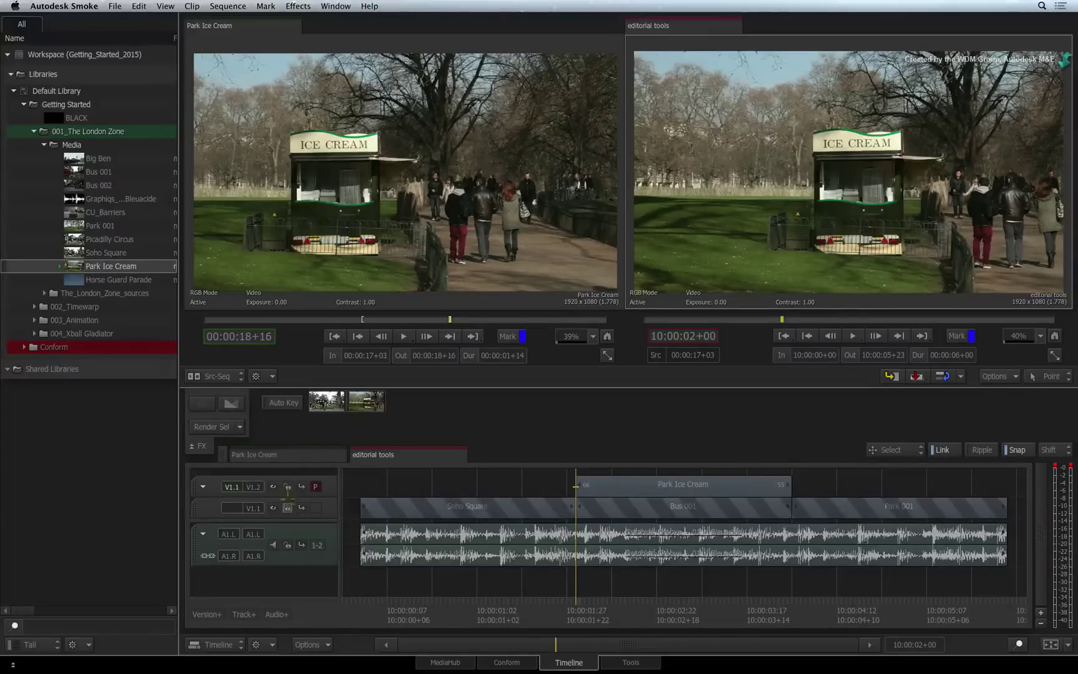
pyautogui.click(287, 507)
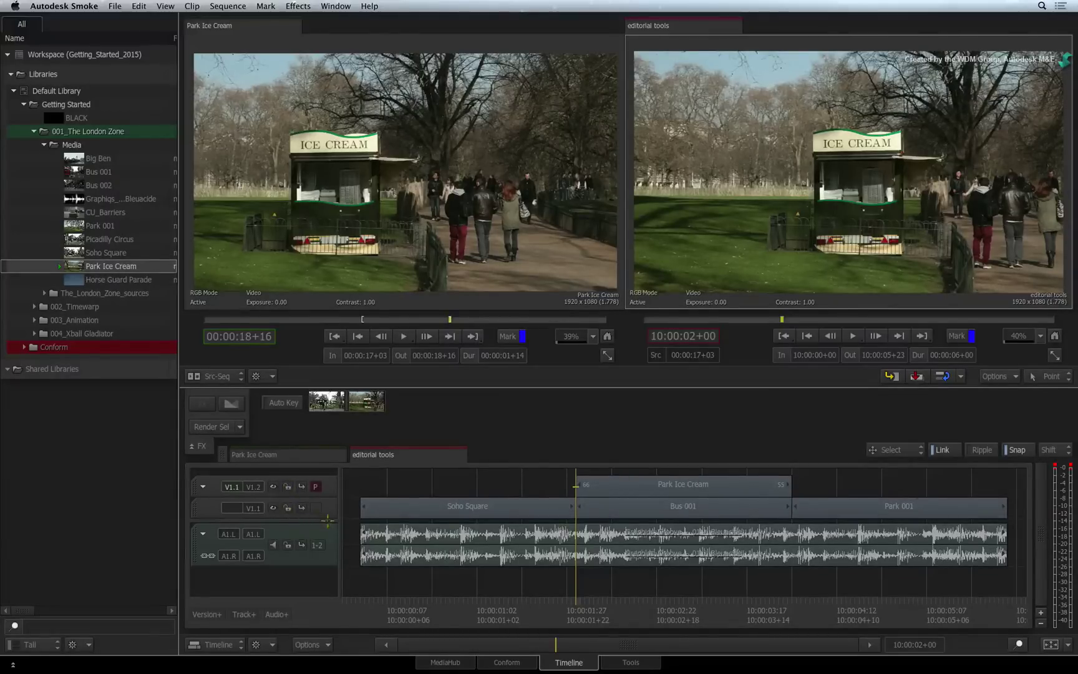
# Step: Range-select across the end of Bus 001 and start of Park 001, and mark it in at 10:00:03+05 and out at 10:00:04+12
pyautogui.moveTo(686, 606); pyautogui.dragTo(813, 588)
pyautogui.press('space')
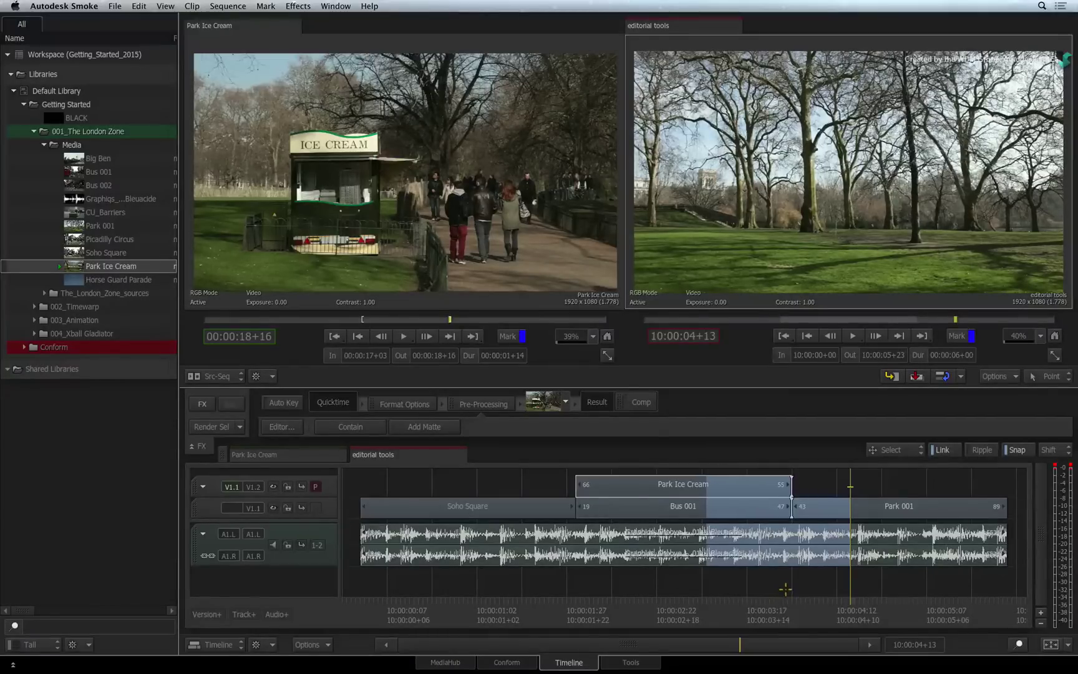
pyautogui.hotkey('alt', 'c')
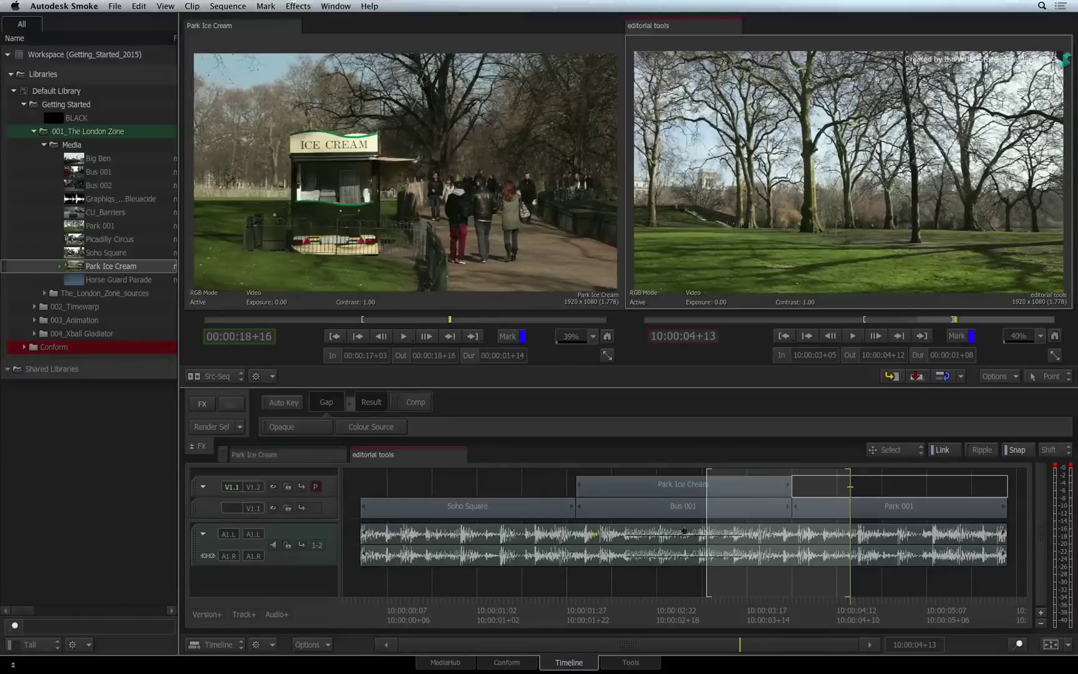
# Step: Create a subclip from the marked range of the editorial tools sequence and load it into the source viewer
pyautogui.click(193, 6)
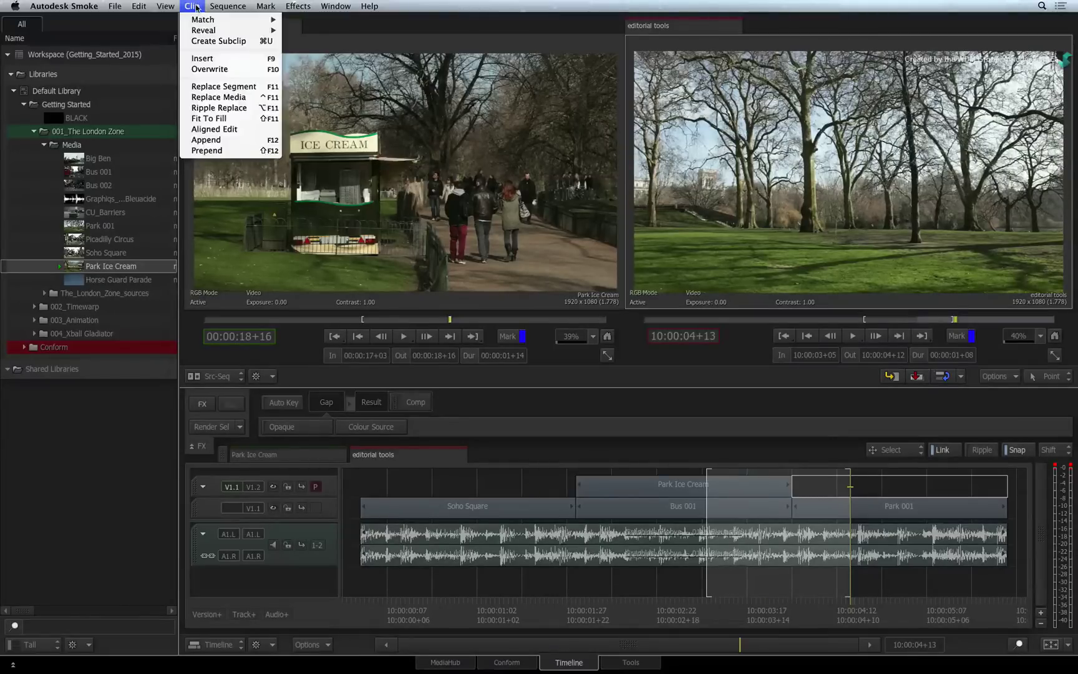
pyautogui.click(186, 42)
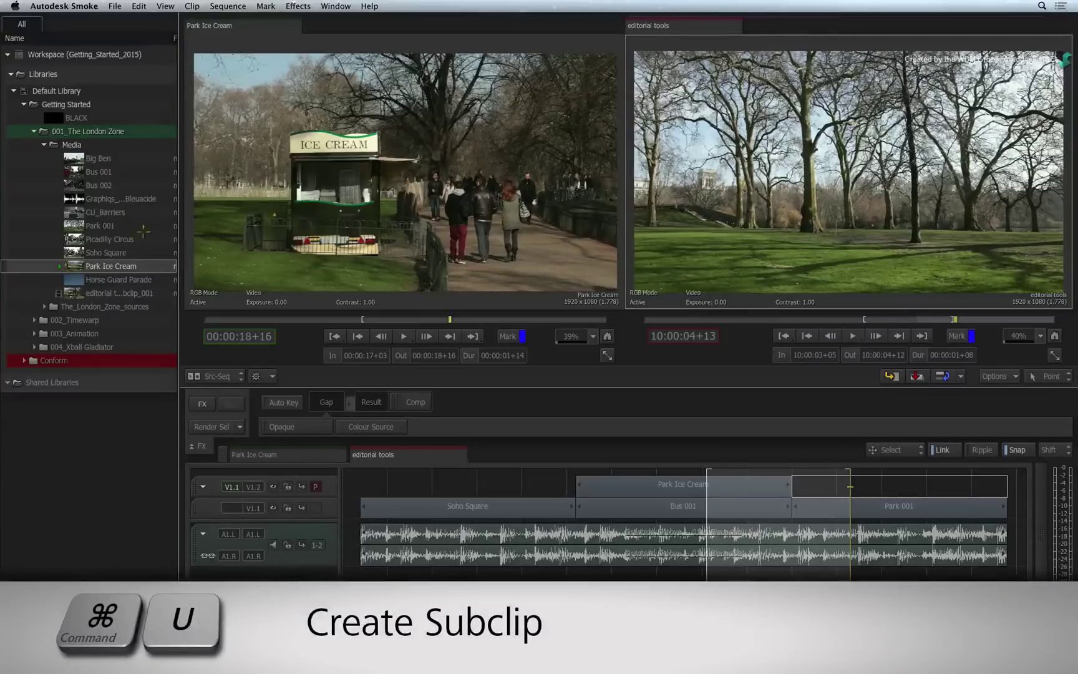
pyautogui.click(141, 293)
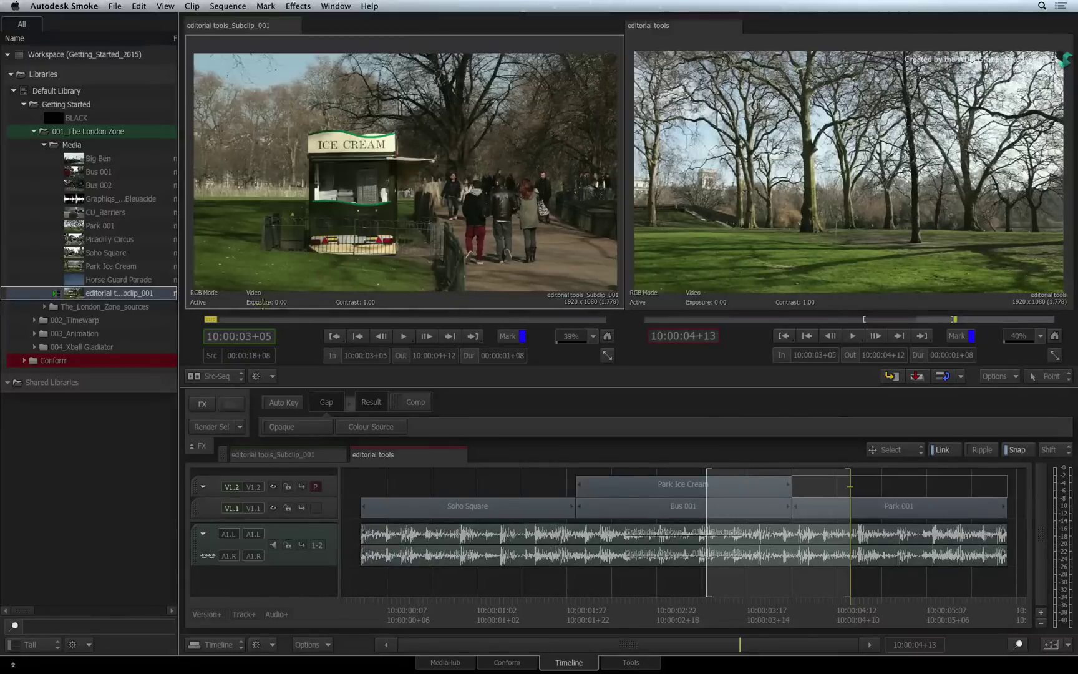
# Step: Examine the subclip's segments in its own timeline, and return to the editorial tools sequence timeline
pyautogui.click(209, 322)
pyautogui.moveTo(210, 324)
pyautogui.mouseDown()
pyautogui.moveTo(436, 321)
pyautogui.moveTo(209, 324)
pyautogui.mouseUp()
pyautogui.click(303, 454)
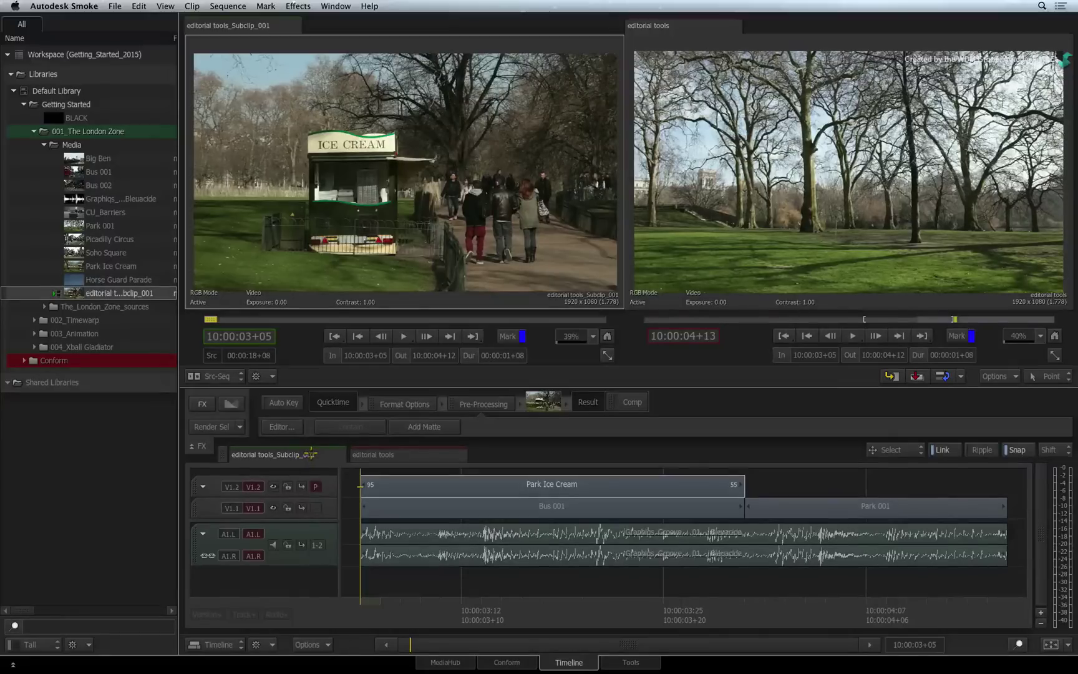
pyautogui.click(392, 454)
pyautogui.moveTo(212, 319)
pyautogui.mouseDown()
pyautogui.moveTo(614, 347)
pyautogui.moveTo(209, 324)
pyautogui.mouseUp()
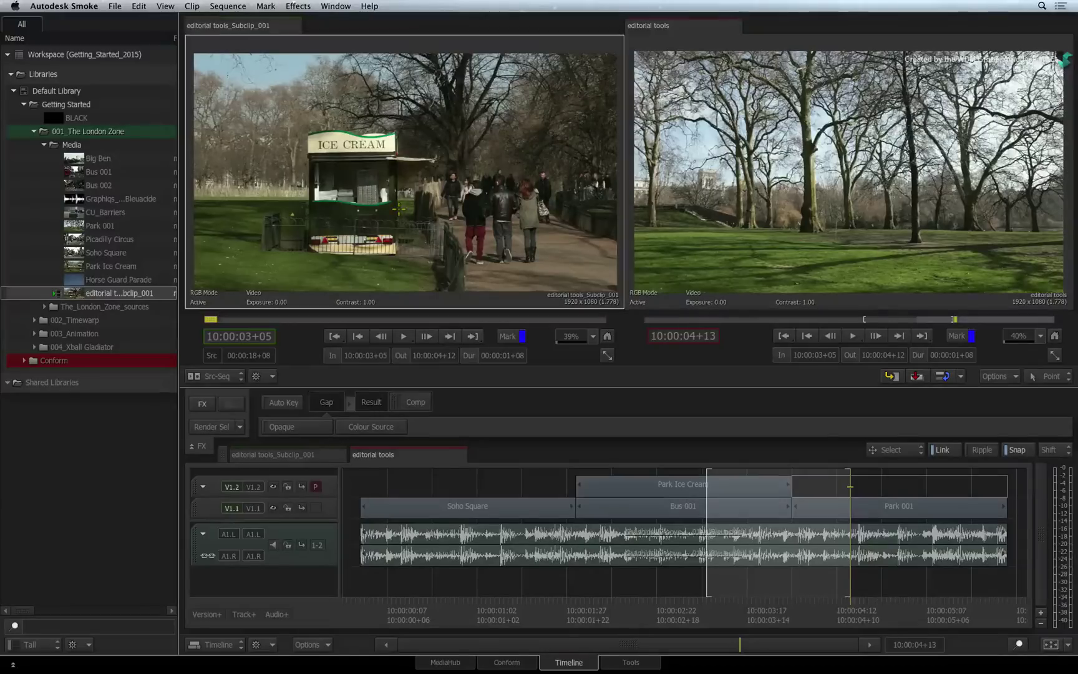